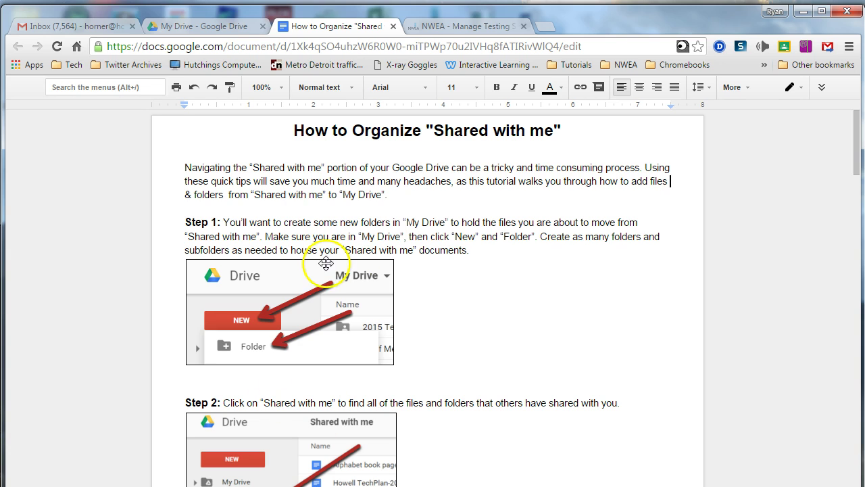
Switch to Google Drive and create a new folder named Math in My Drive
click(203, 26)
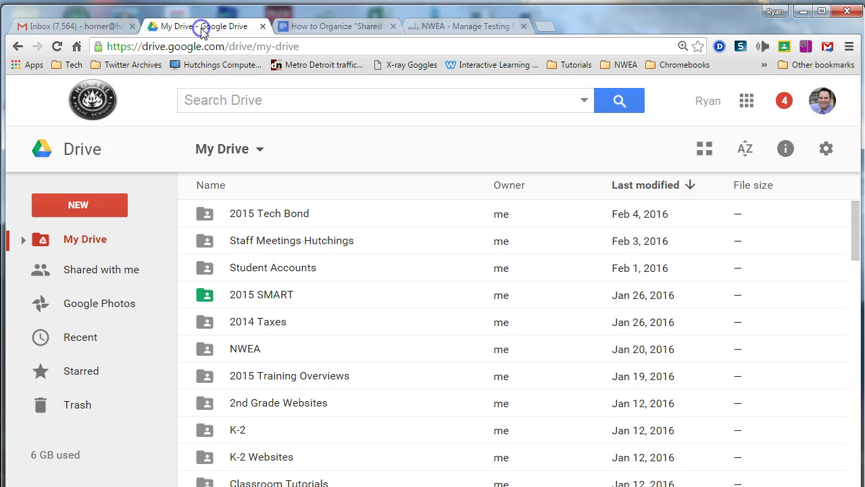
click(82, 205)
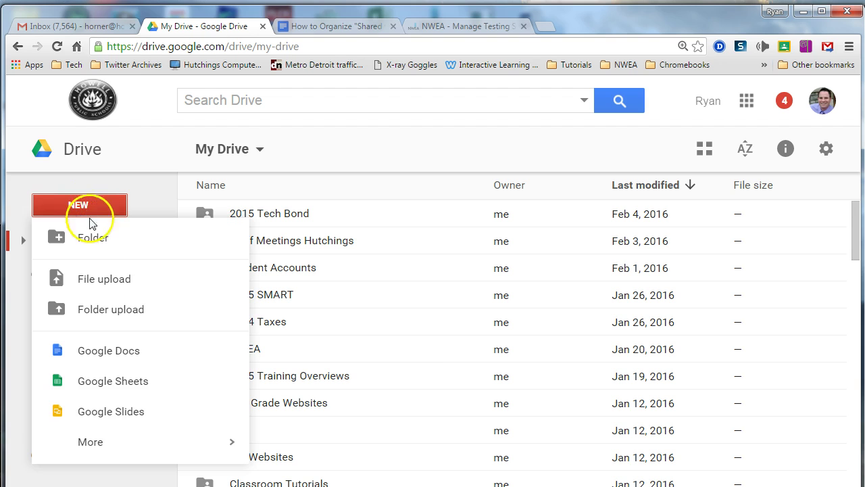
click(102, 241)
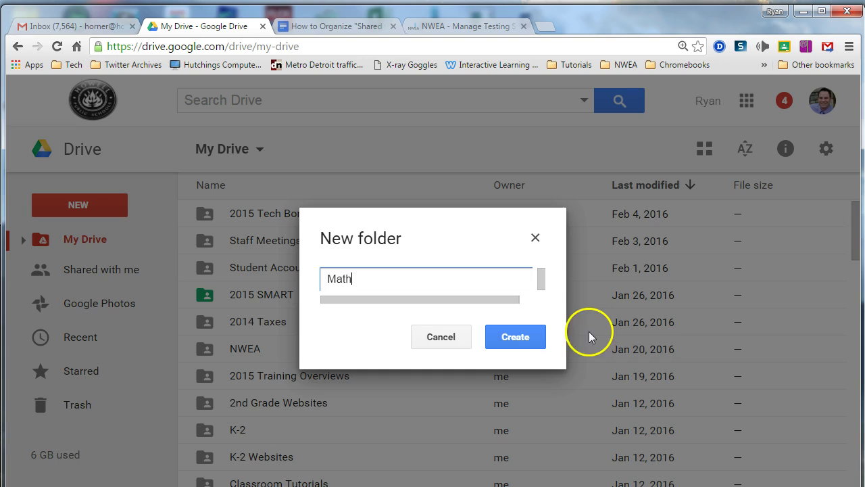
click(507, 336)
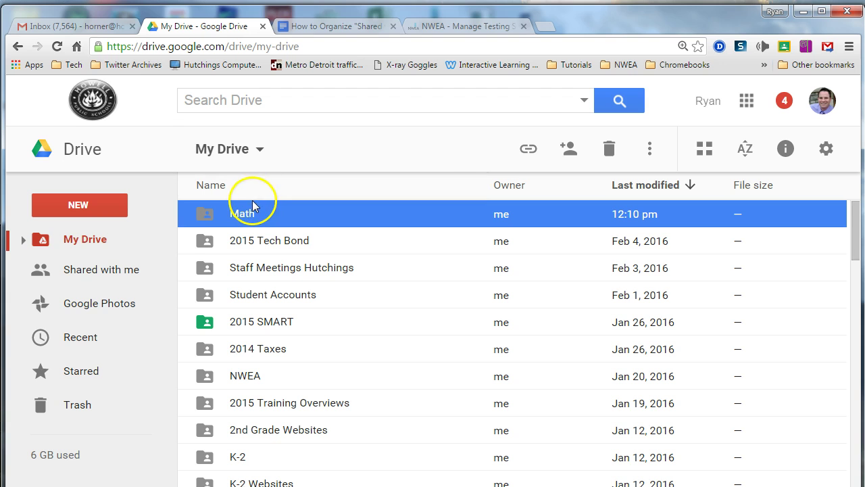
click(86, 222)
click(85, 239)
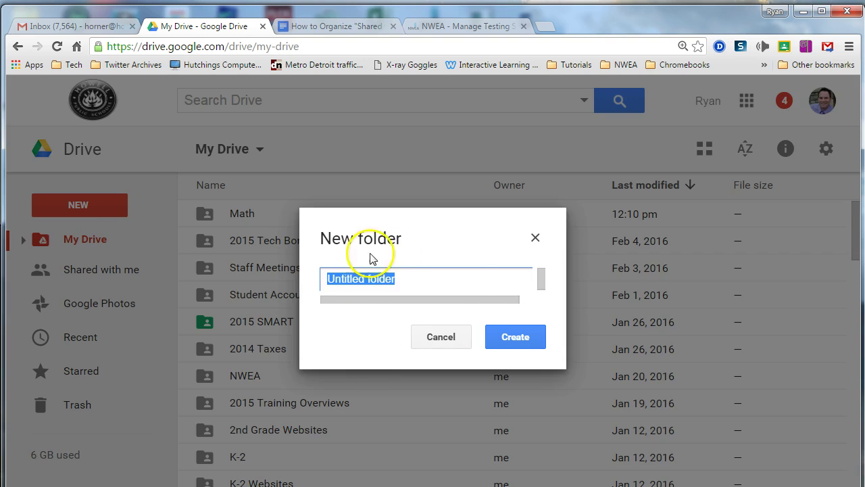
click(534, 240)
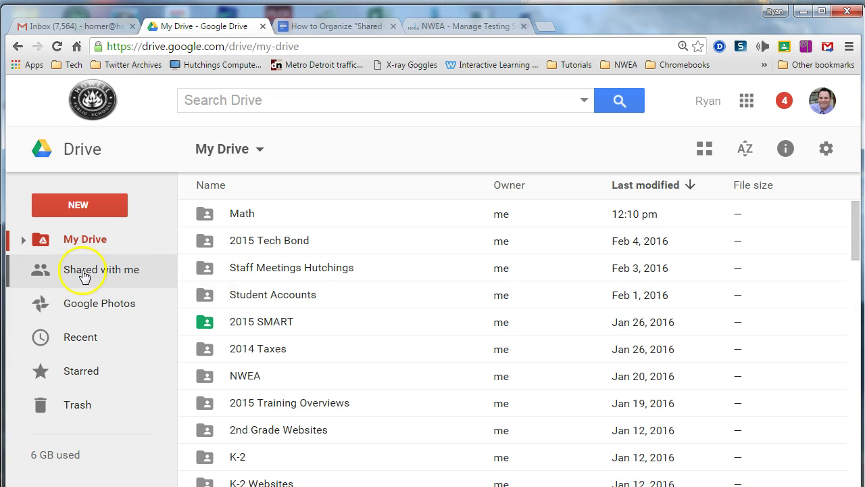
Open the Shared with me files, view them as a thumbnail grid and return to the list layout
click(118, 275)
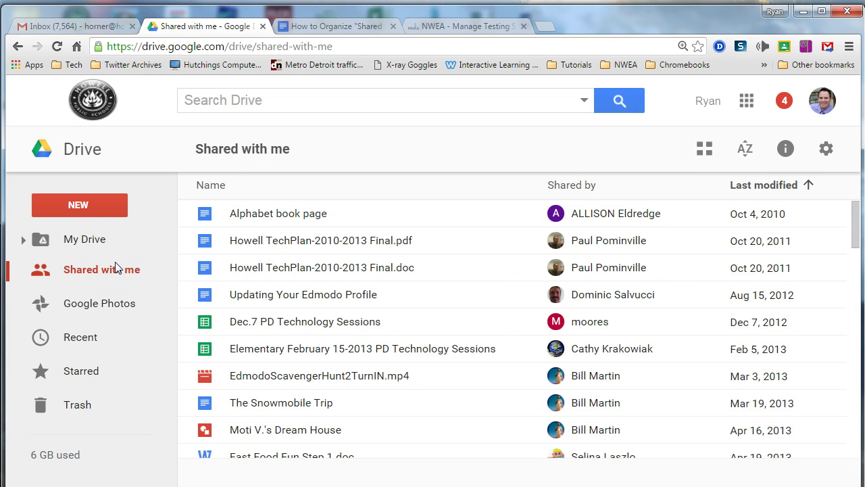
click(704, 149)
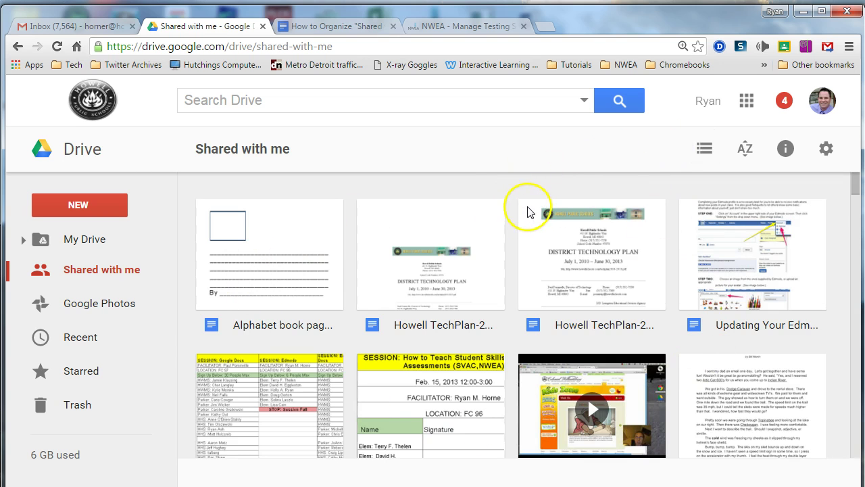
click(705, 152)
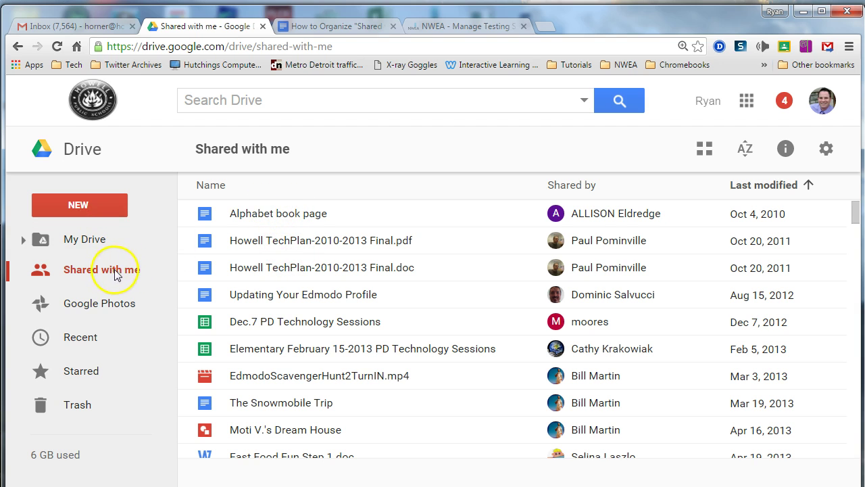
Move the shared file Alphabet book page into the 2007 folder in My Drive and accept the sharing changes
click(242, 216)
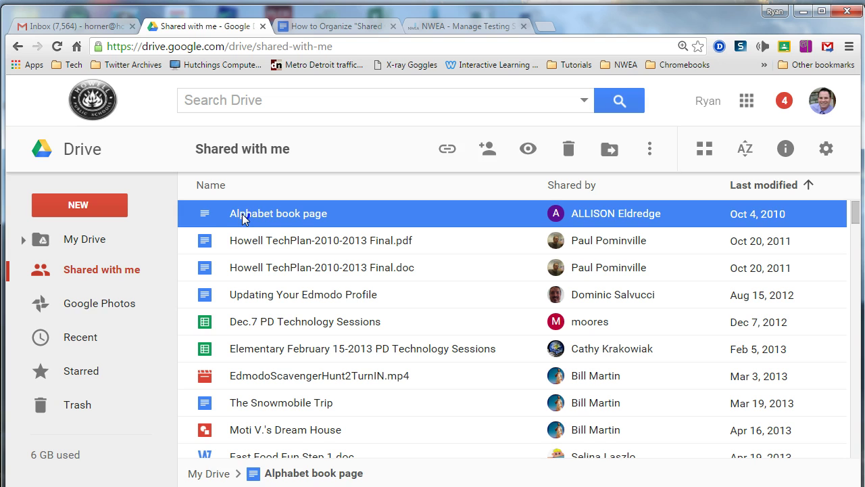
drag(243, 216, 78, 269)
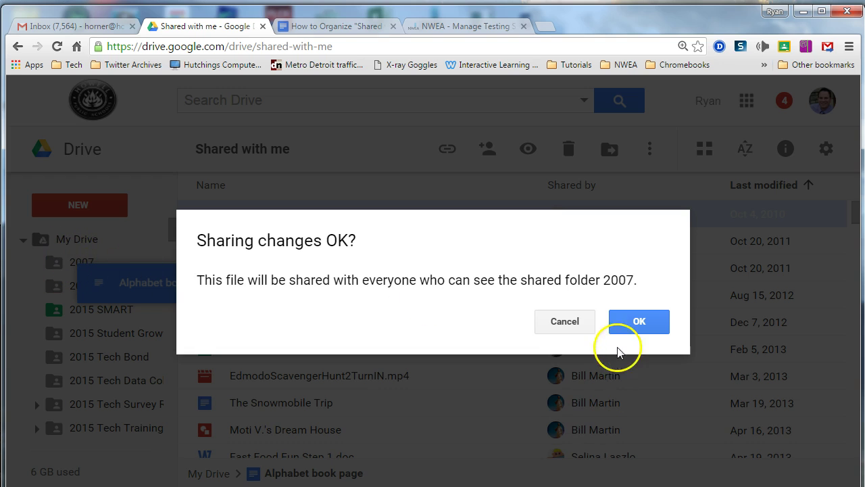
click(653, 324)
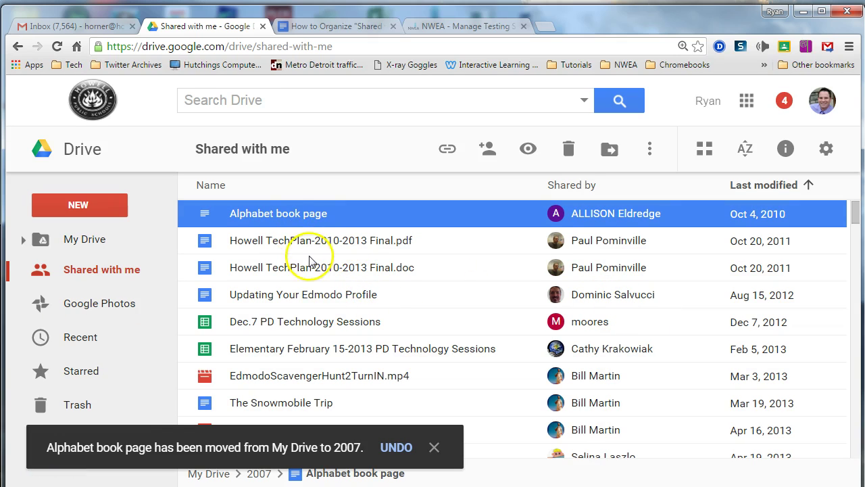
Try selecting Howell TechPlan-2010-2013 Final.doc and Dec.7 PD Technology Sessions together with Alphabet book page, and clear the selection
ctrl+click(308, 270)
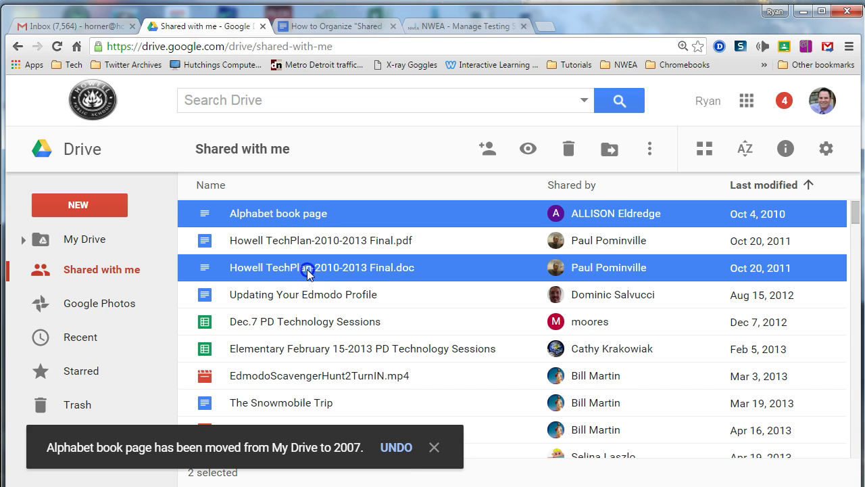
ctrl+click(315, 329)
drag(232, 215, 283, 227)
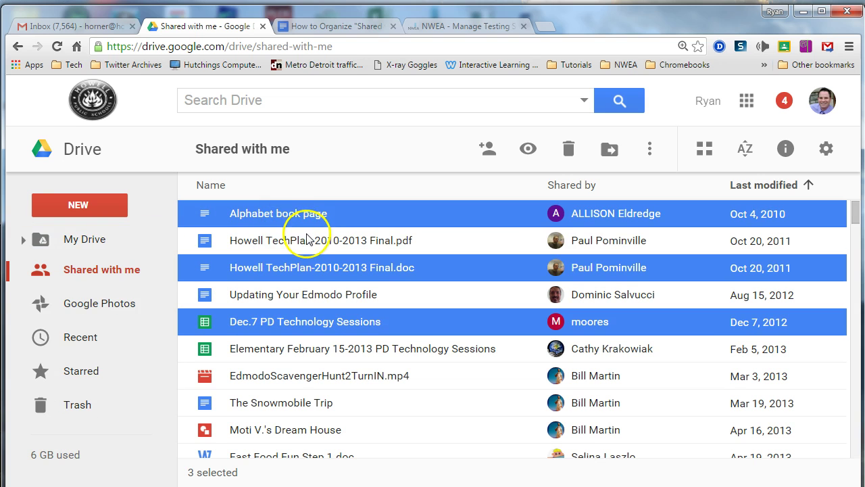
click(294, 219)
drag(359, 220, 201, 213)
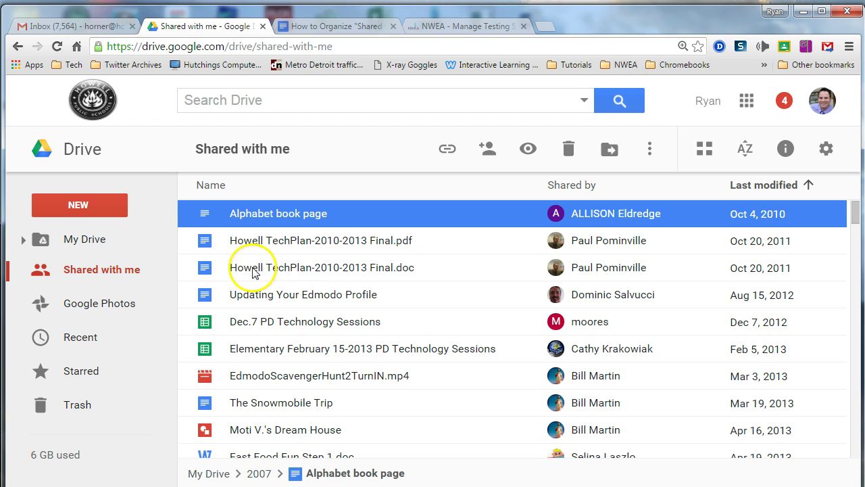
click(256, 244)
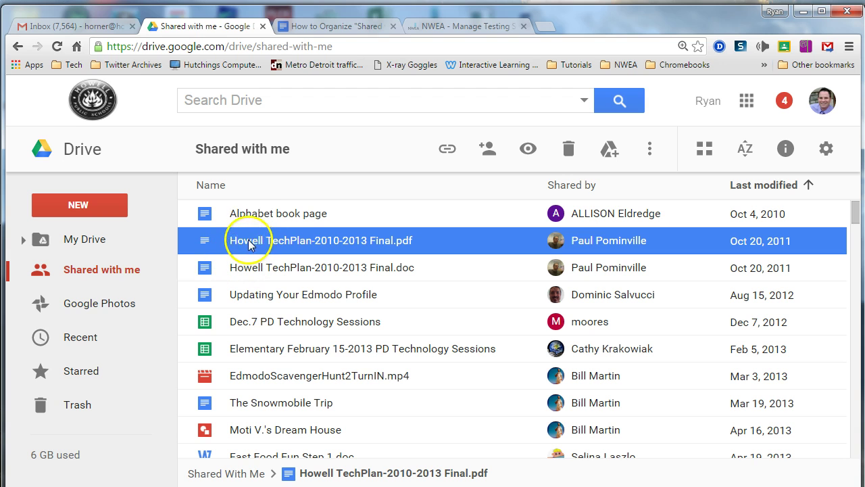
click(138, 179)
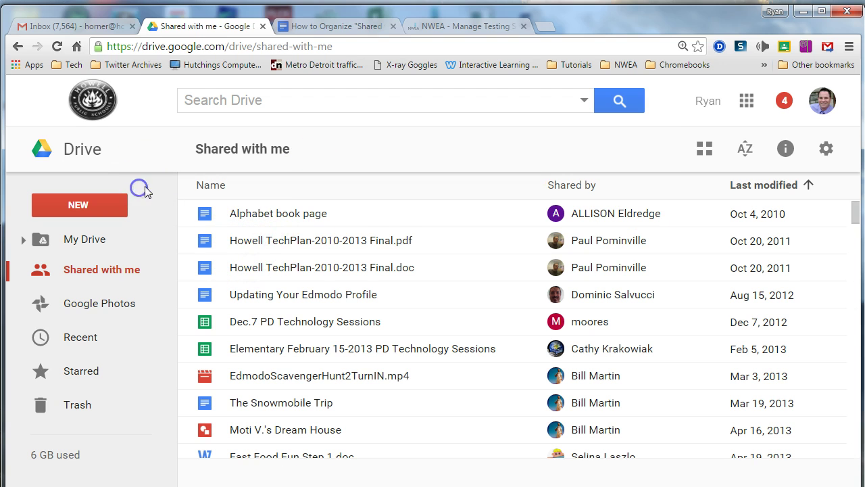
Add Howell TechPlan-2010-2013 Final.pdf to My Drive and organize it into the 2015 Tech Bond folder, accepting the sharing changes
right_click(271, 245)
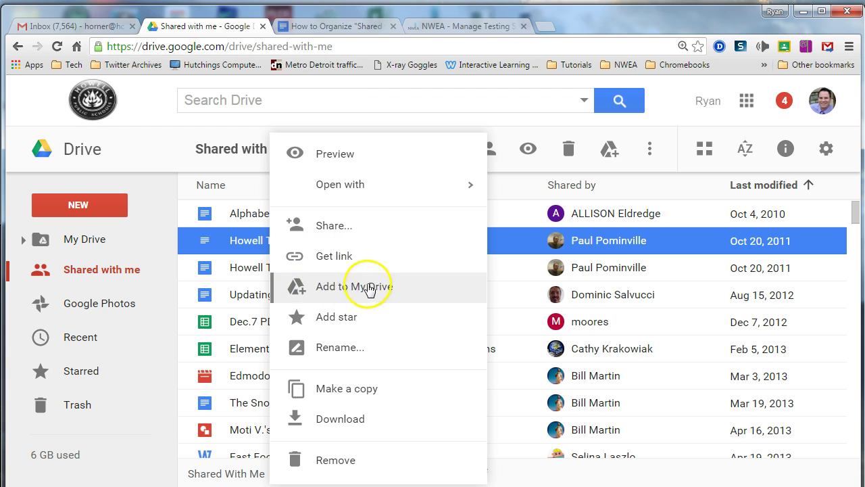
click(329, 288)
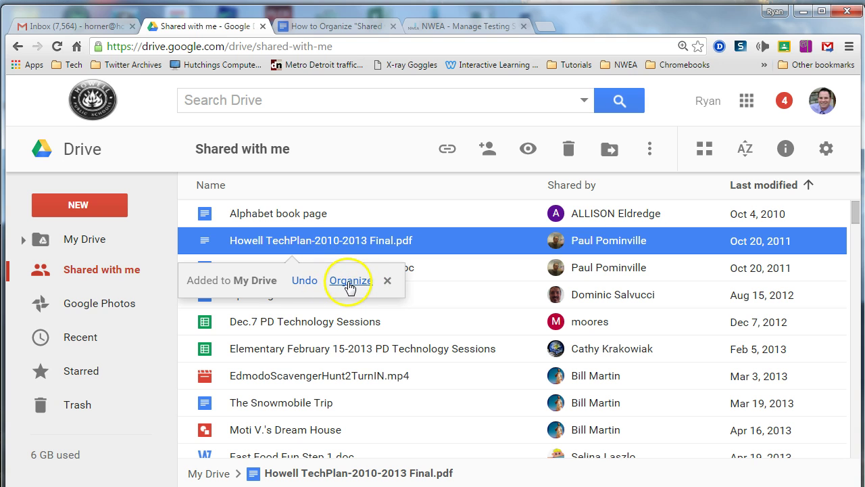
click(350, 287)
click(342, 398)
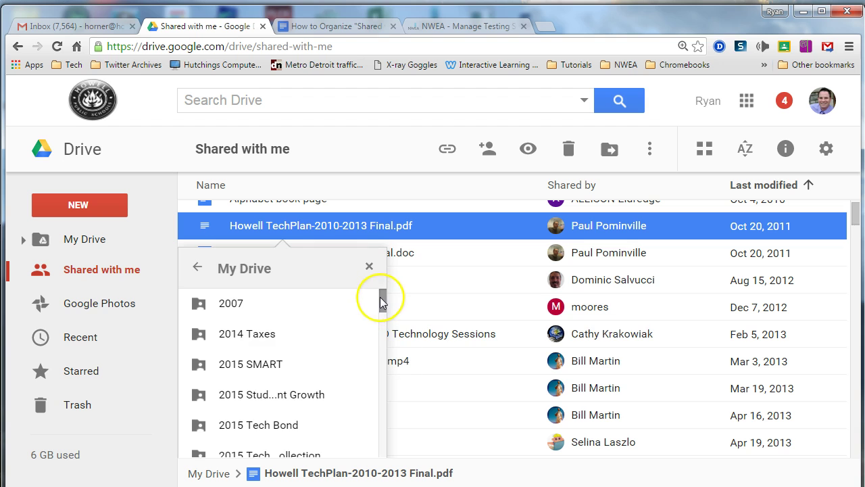
scroll(383, 302, down, 1)
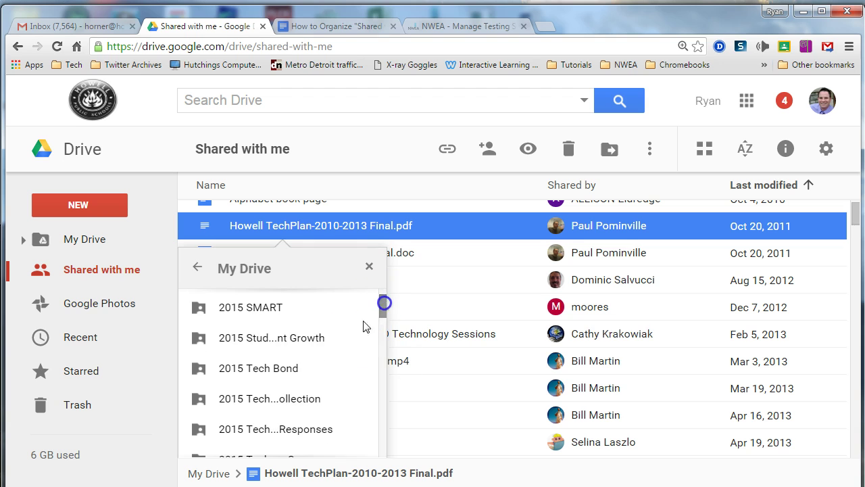
click(305, 369)
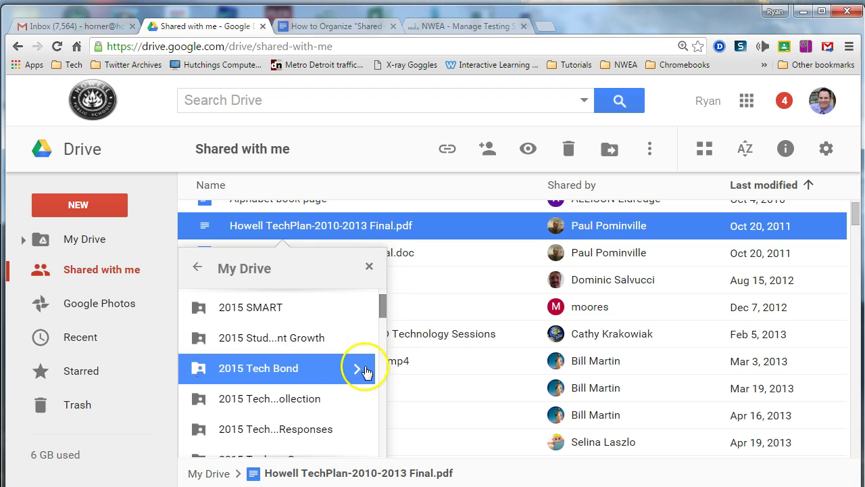
scroll(406, 390, down, 1)
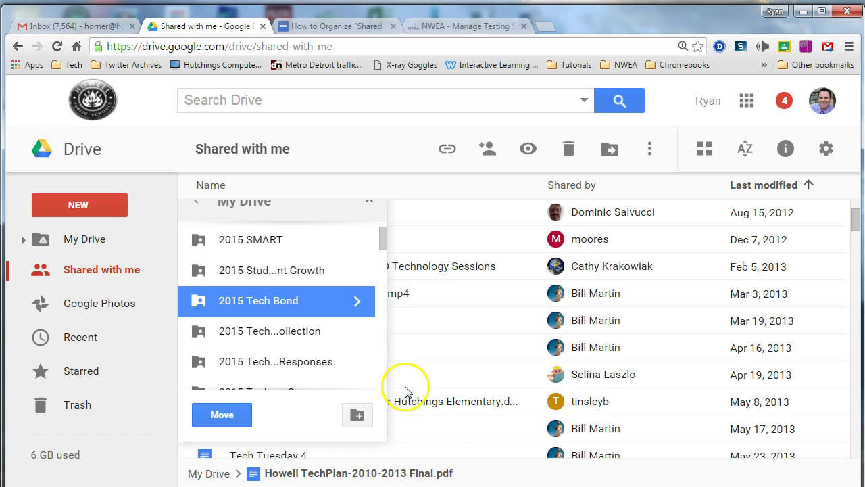
click(235, 409)
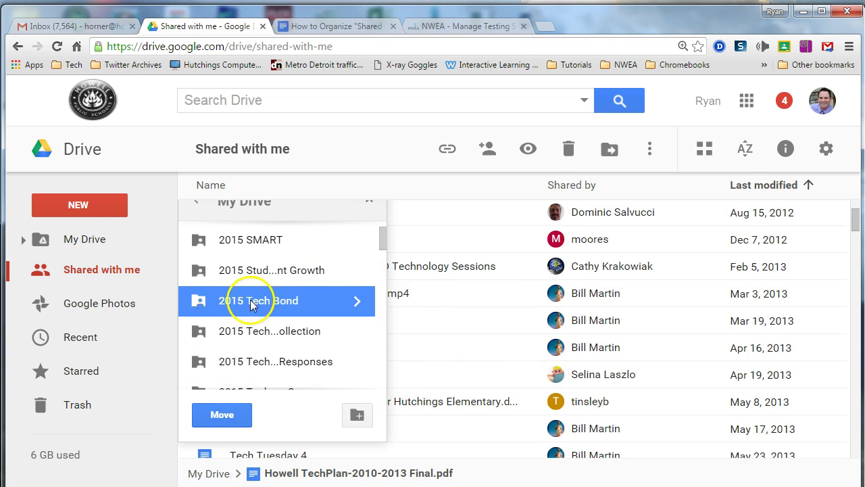
click(218, 411)
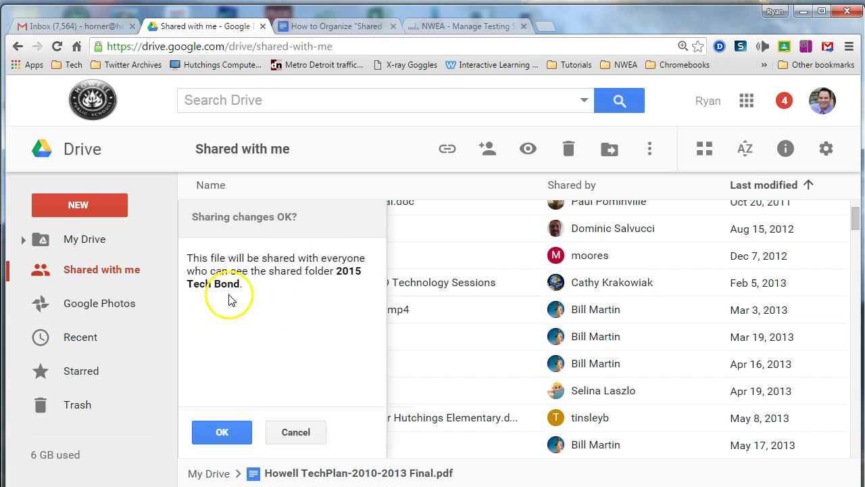
click(223, 432)
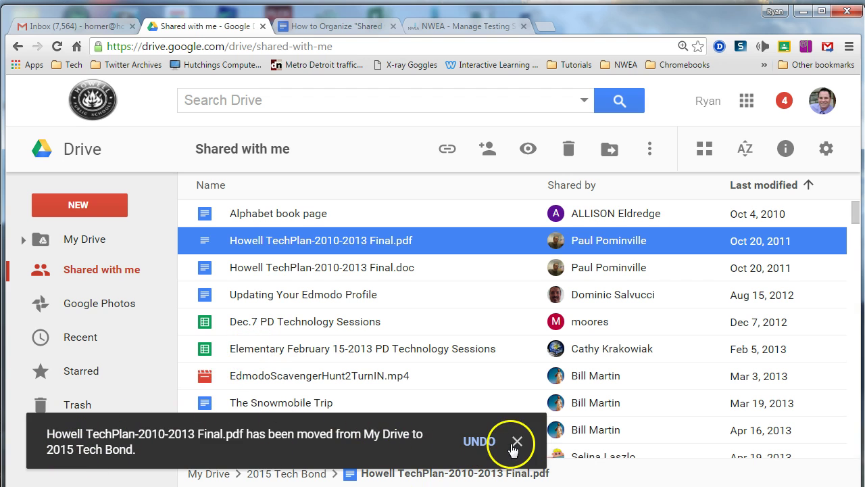
click(516, 443)
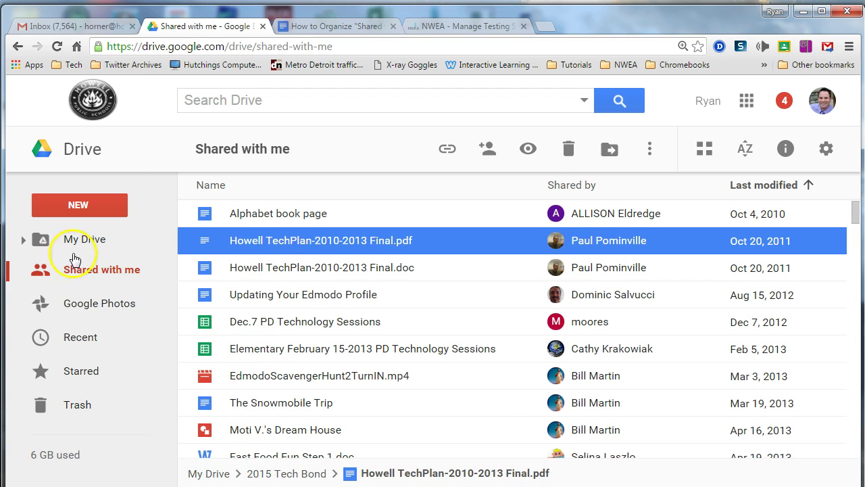
Check the contents of the 2015 Tech Bond folder in My Drive and return to Shared with me
click(116, 239)
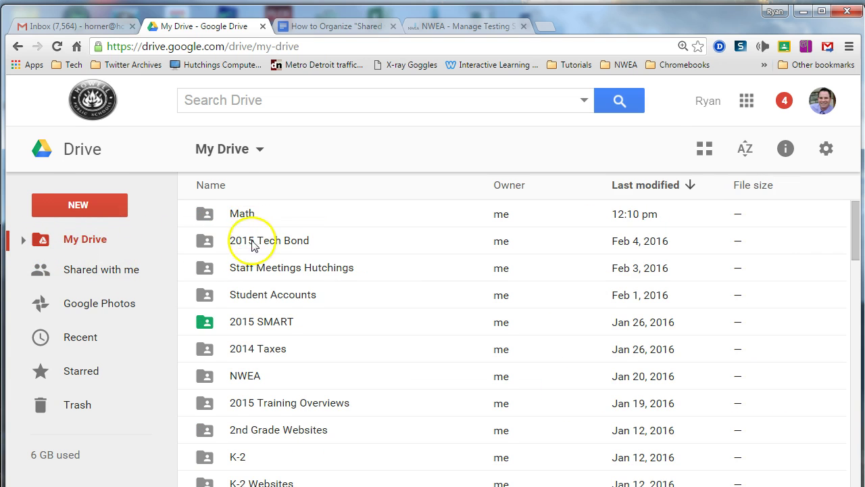
double_click(251, 244)
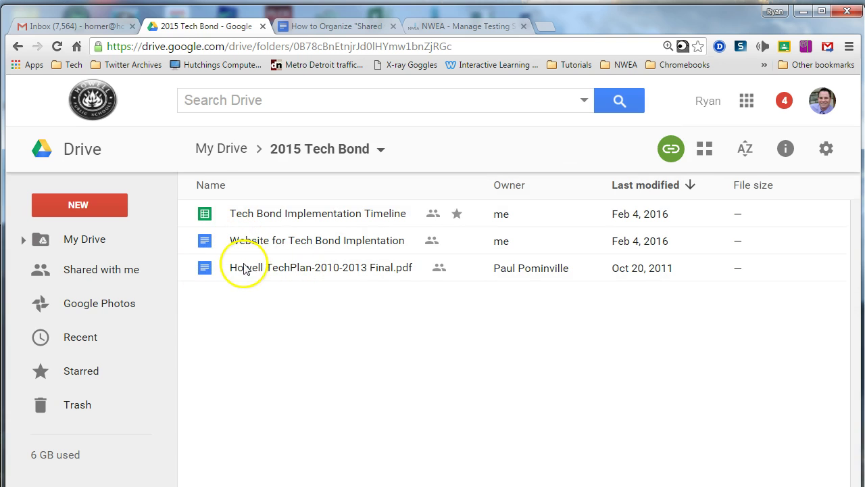
click(141, 271)
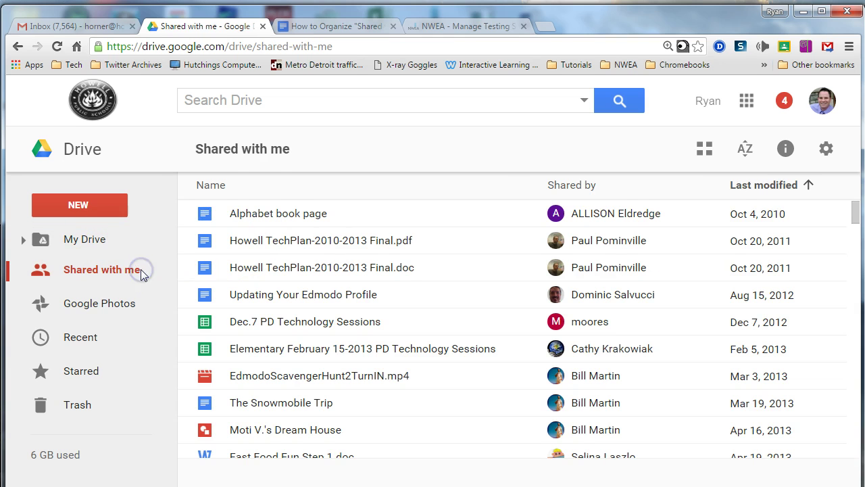